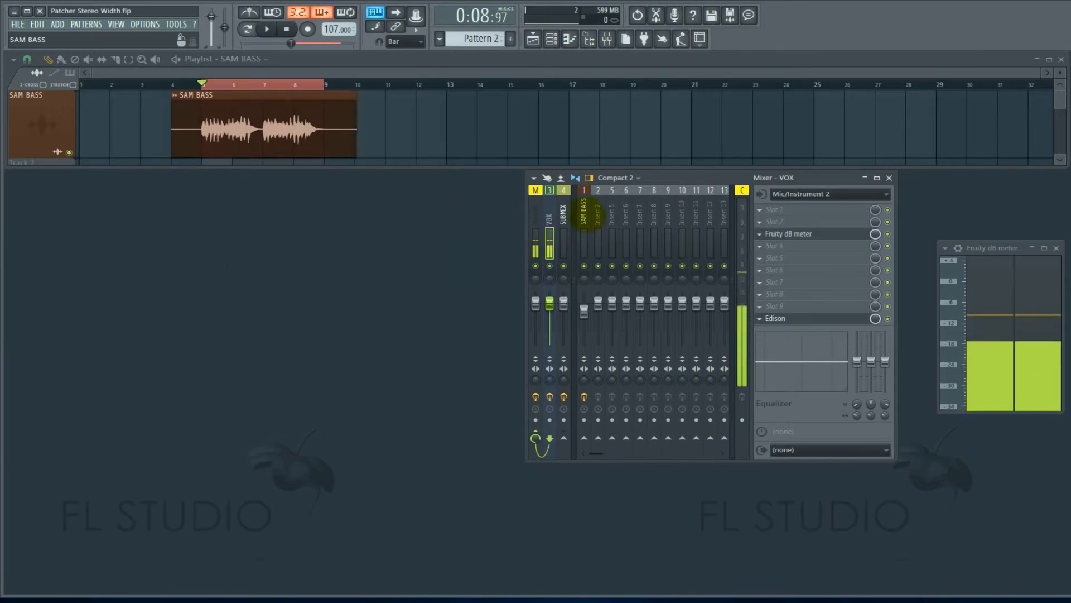
Step: Select the SAM BASS mixer track and play the bass clip to hear its original panning
{"action": "left_click", "coordinate": [585, 212]}
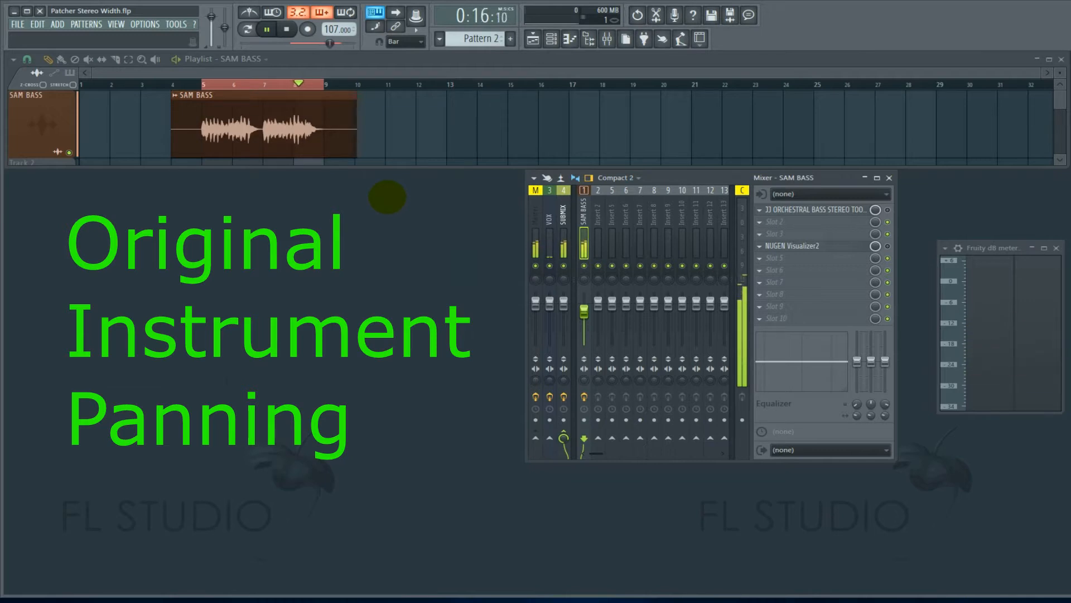
{"action": "key", "text": "space"}
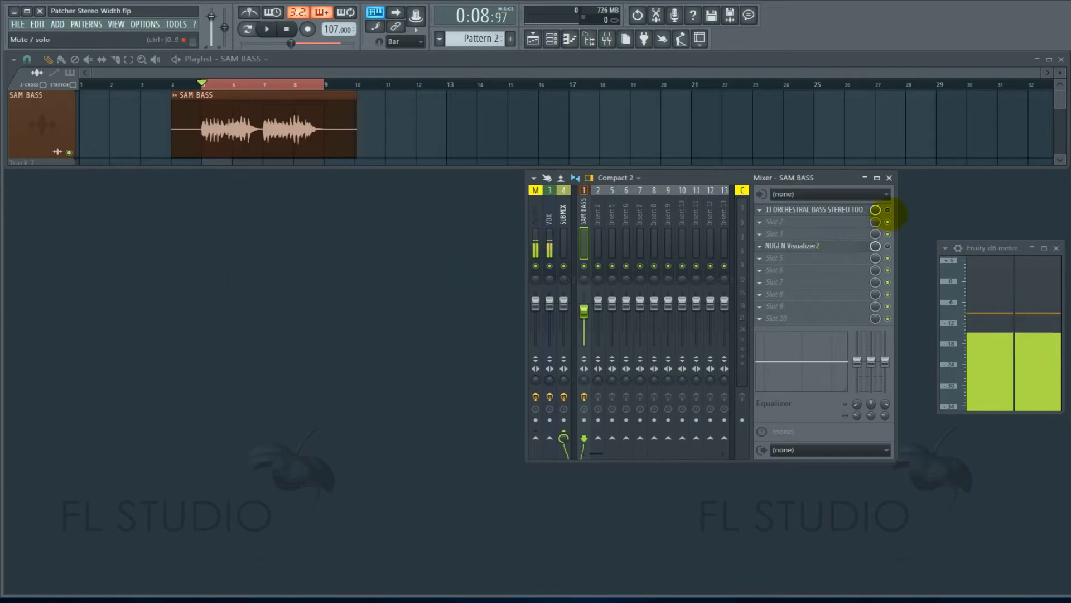
Step: Open the JJ ORCHESTRAL BASS STEREO TOOLS patcher from the SAM BASS track and place its window beside the mixer
{"action": "left_click", "coordinate": [888, 210]}
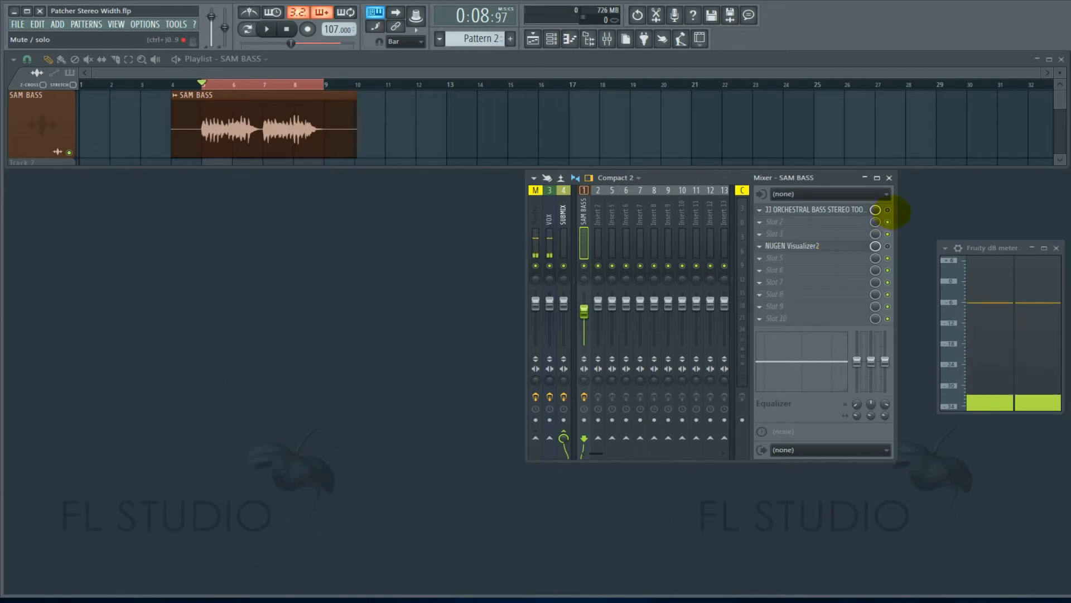
{"action": "left_click", "coordinate": [831, 210]}
{"action": "left_click_drag", "start_coordinate": [603, 199], "coordinate": [345, 191]}
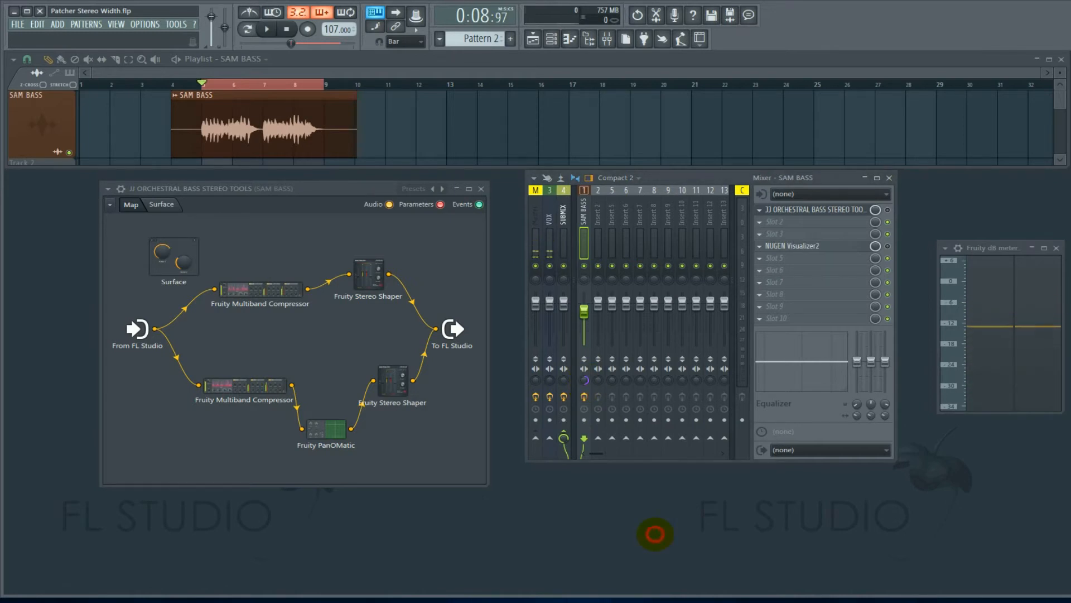
Step: Play the SAM BASS track merged to mono, and reset its stereo separation to the default
{"action": "key", "text": "space"}
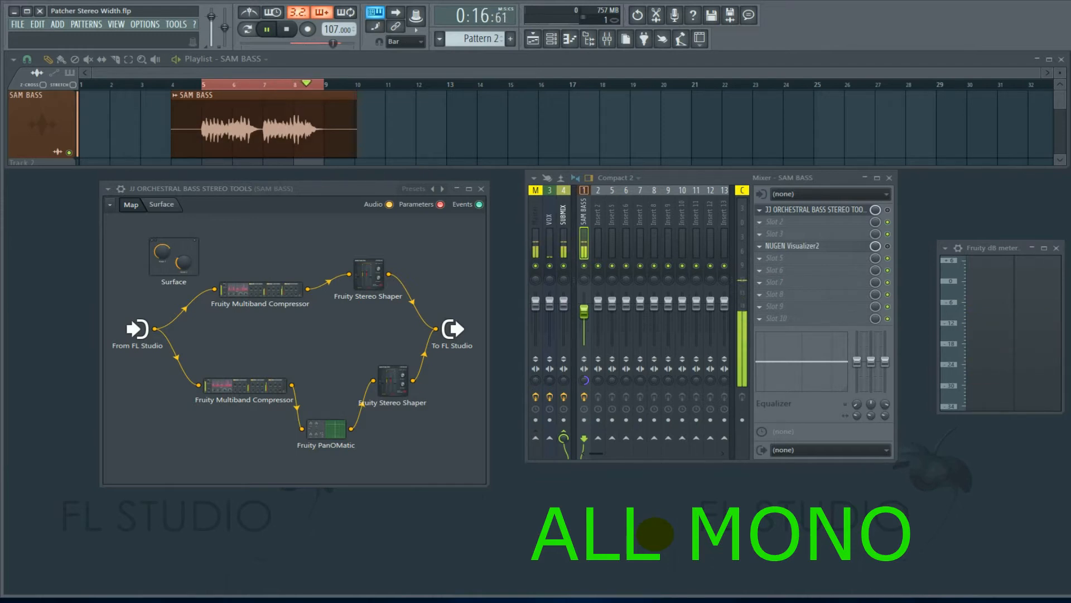
{"action": "key", "text": "space"}
{"action": "right_click", "coordinate": [584, 380]}
{"action": "left_click", "coordinate": [601, 388]}
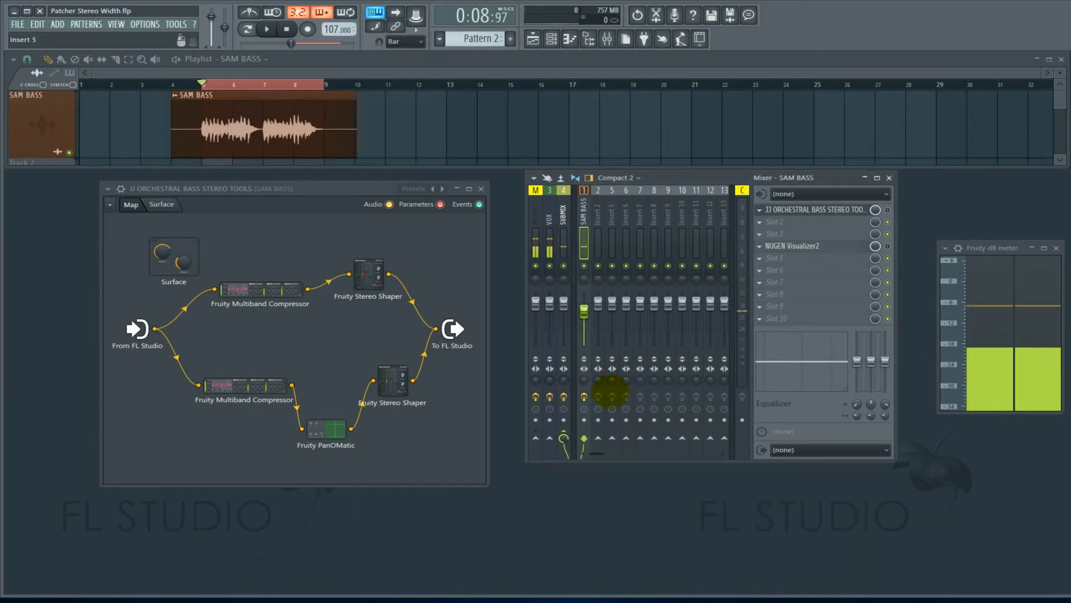
Step: Play the bass with its original stereo image and again fully merged to mono to compare them
{"action": "key", "text": "space"}
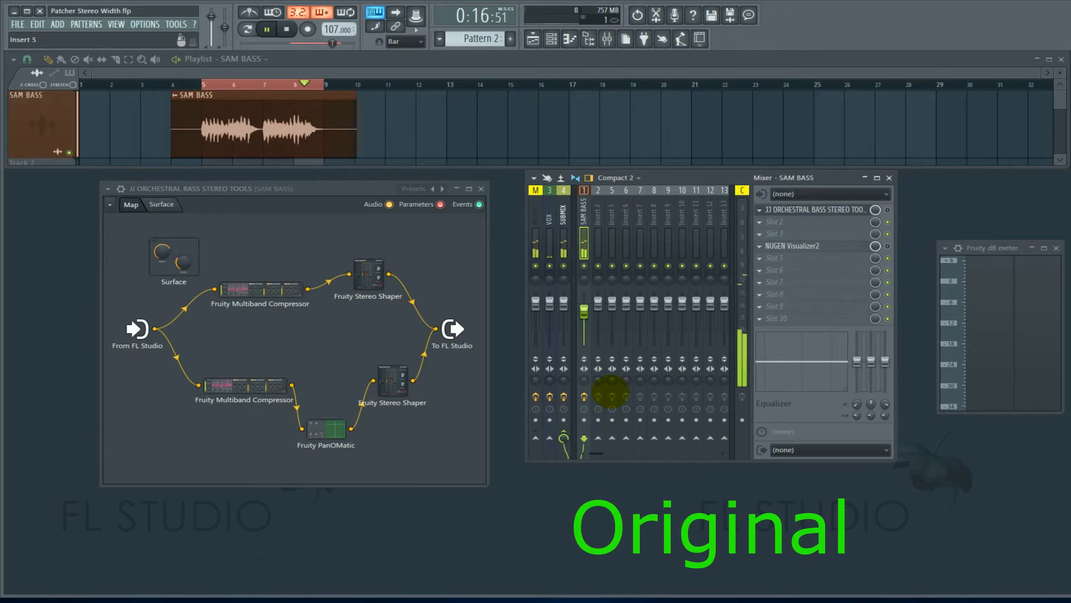
{"action": "key", "text": "space"}
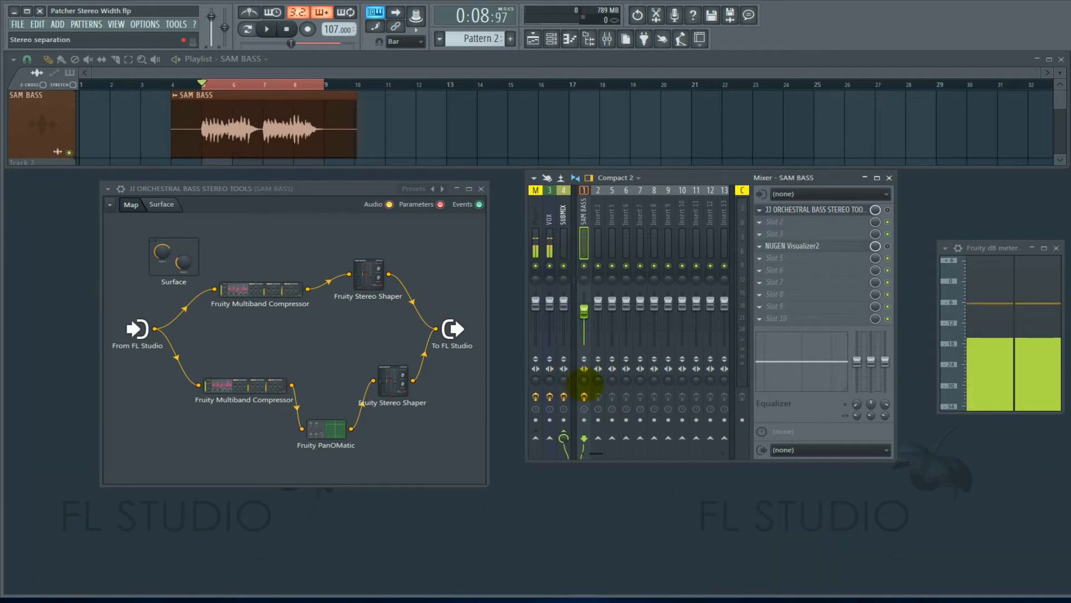
{"action": "key", "text": "space"}
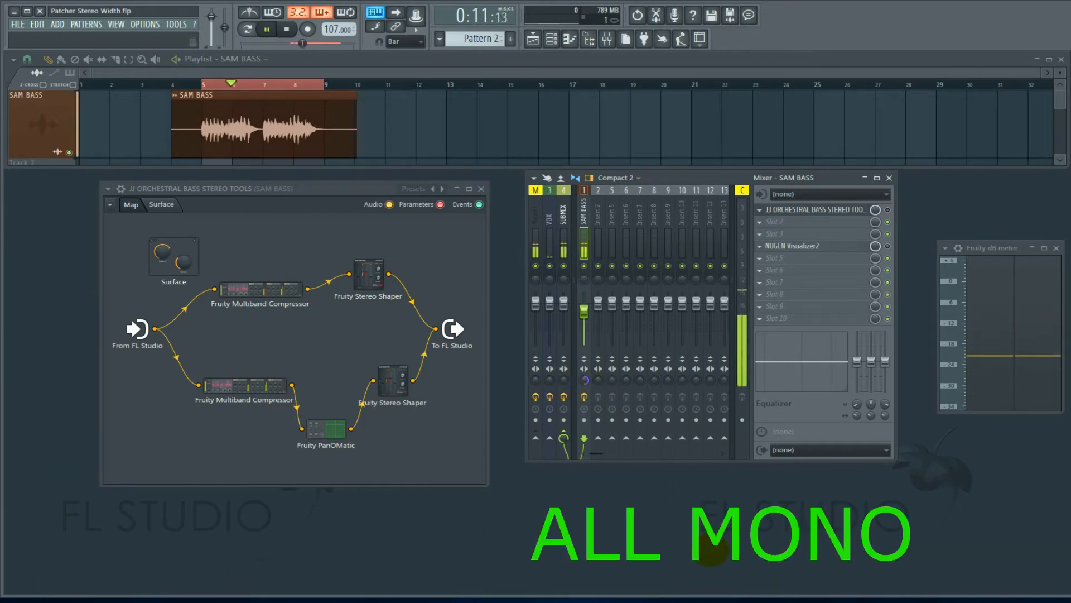
{"action": "key", "text": "space"}
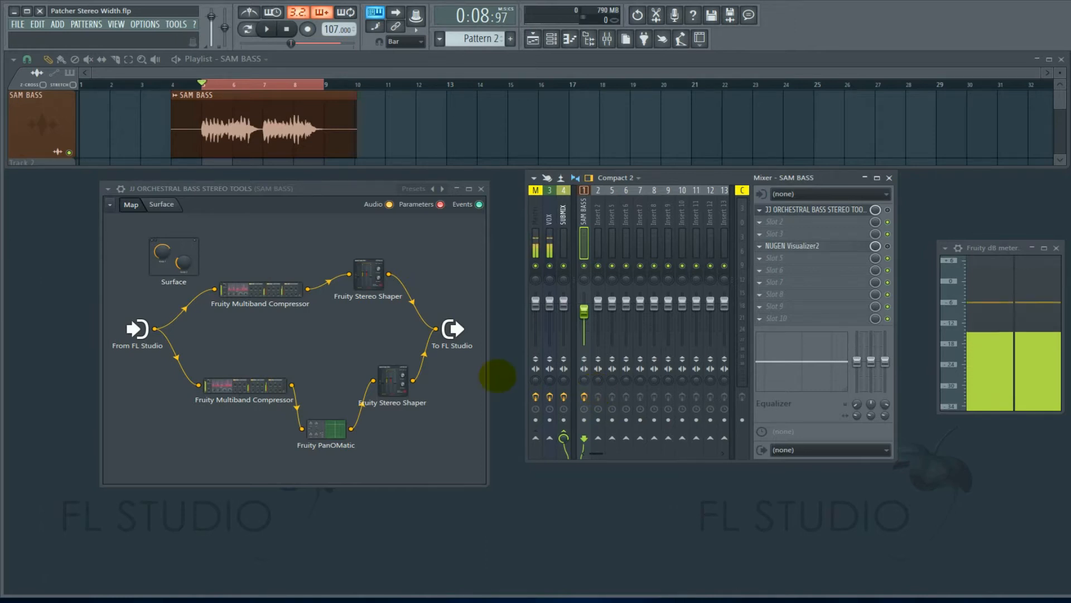
Step: Open the upper branch's Fruity Multiband Compressor in the patcher and examine its low-band crossover and band settings
{"action": "left_click_drag", "start_coordinate": [332, 192], "coordinate": [335, 191]}
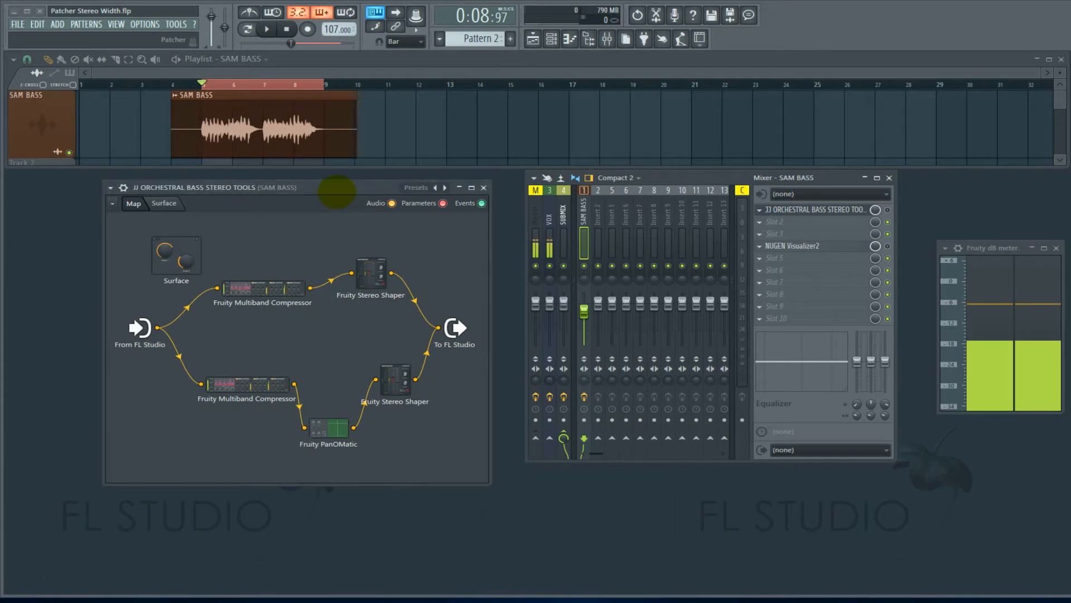
{"action": "left_click_drag", "start_coordinate": [327, 188], "coordinate": [325, 182]}
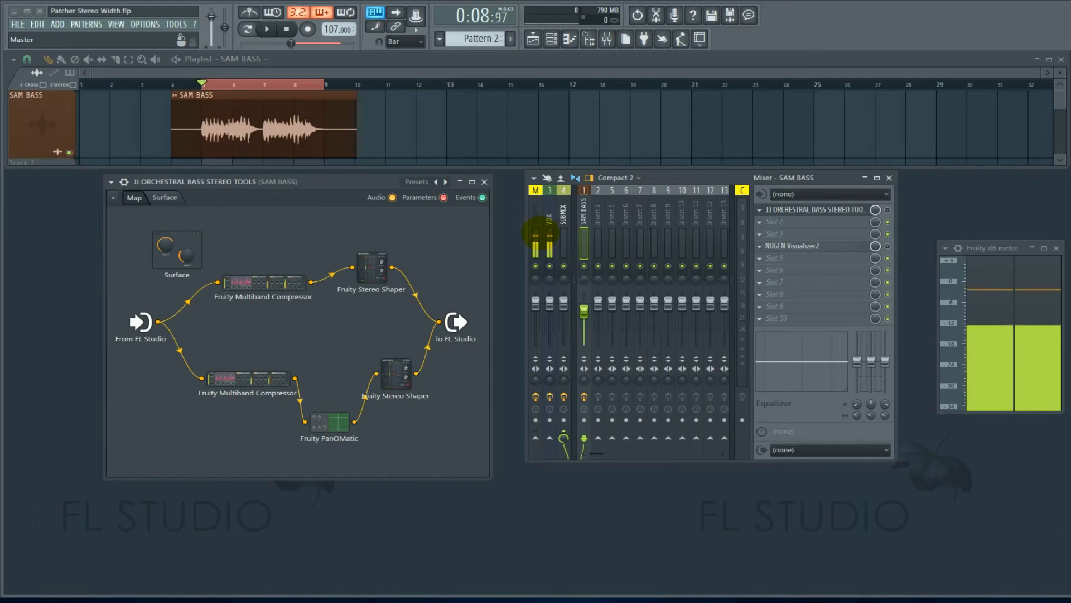
{"action": "left_click_drag", "start_coordinate": [285, 178], "coordinate": [286, 182]}
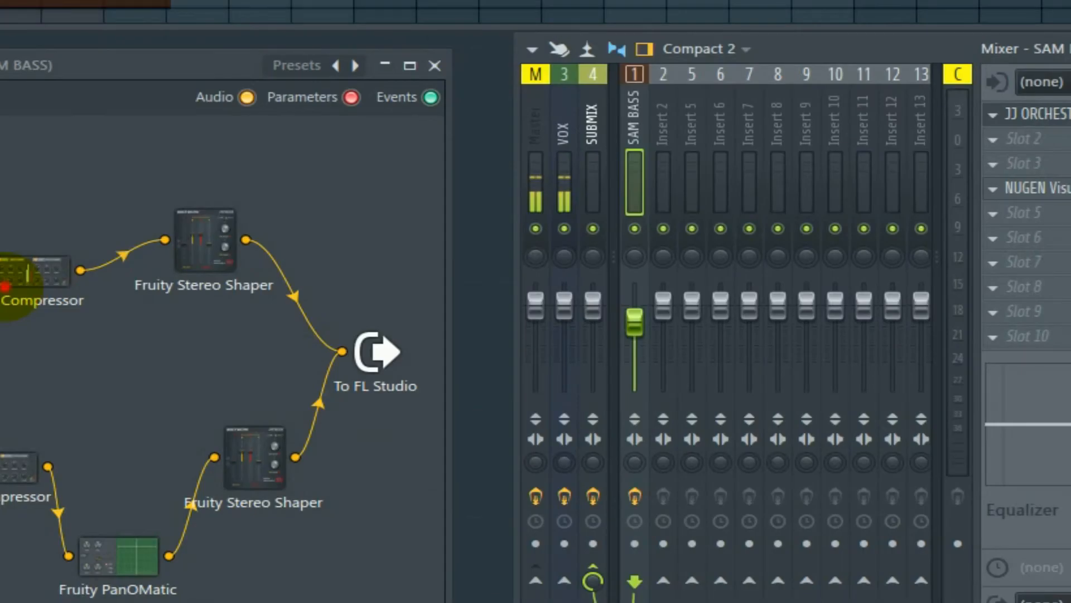
{"action": "left_click", "coordinate": [447, 244]}
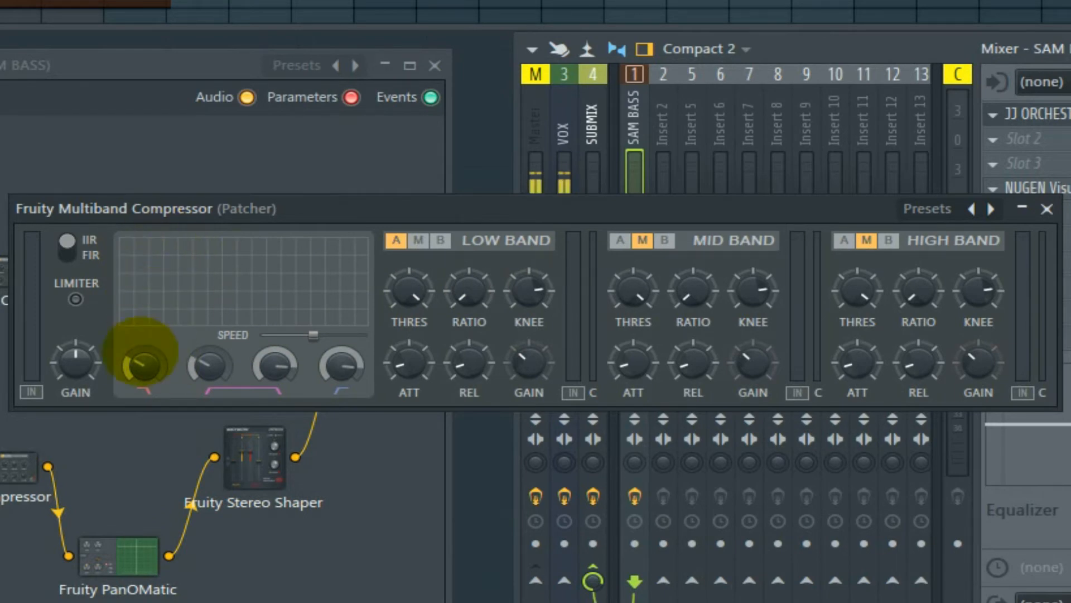
{"action": "left_click_drag", "start_coordinate": [141, 357], "coordinate": [140, 359]}
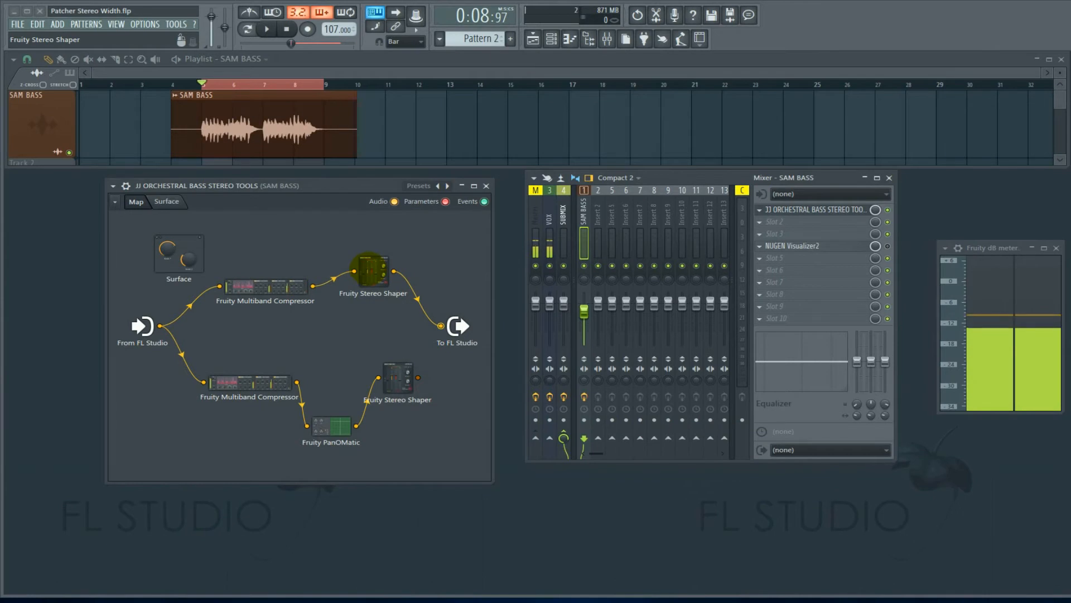
Step: Check the fader settings of the upper branch's Fruity Stereo Shaper and play only the mono bass content
{"action": "double_click", "coordinate": [369, 268]}
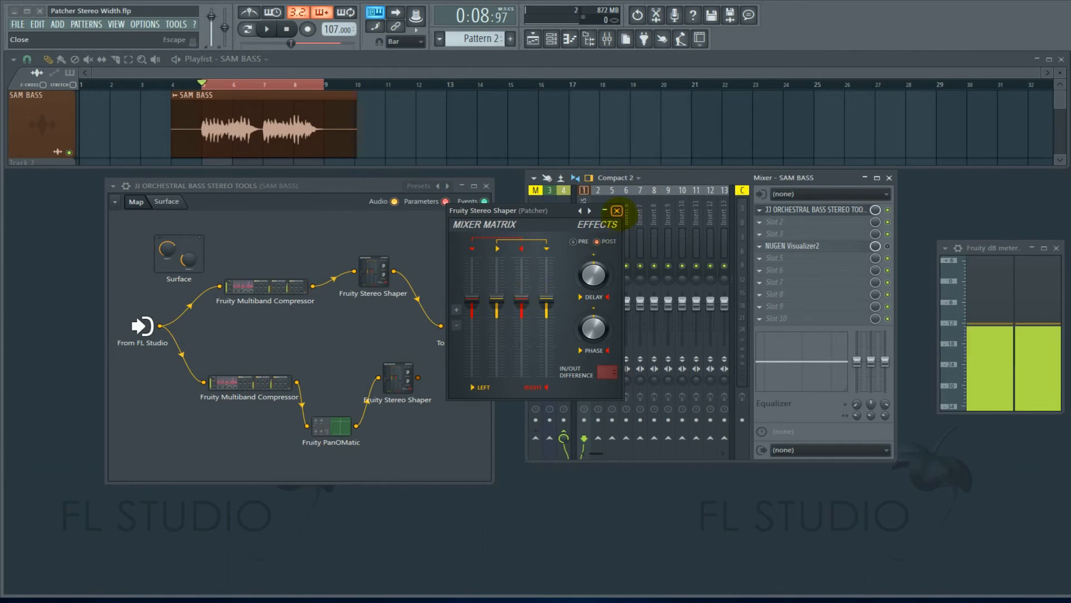
{"action": "left_click", "coordinate": [617, 211]}
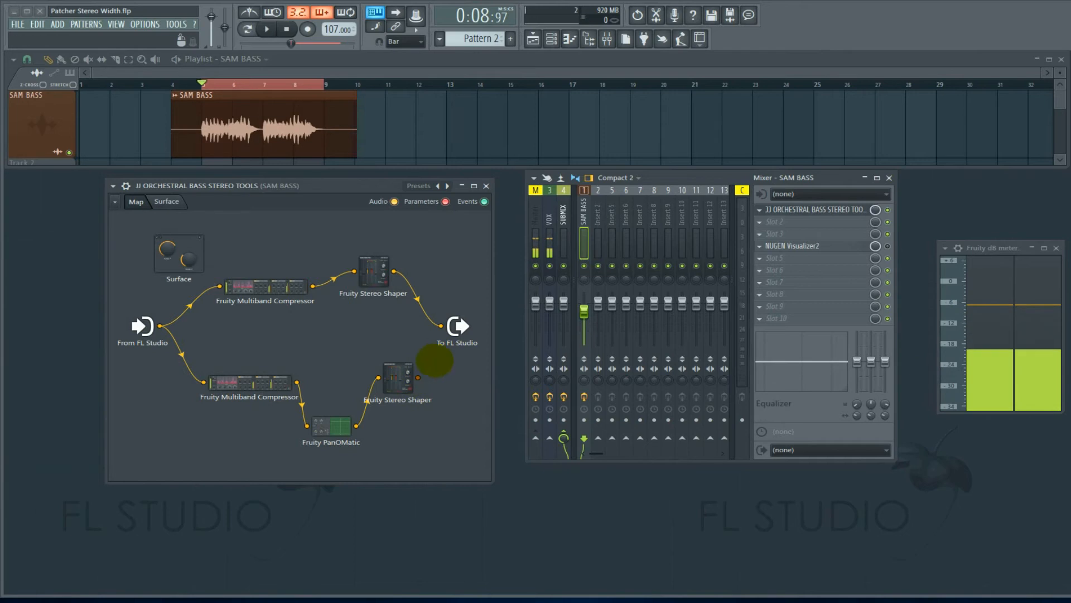
{"action": "key", "text": "space"}
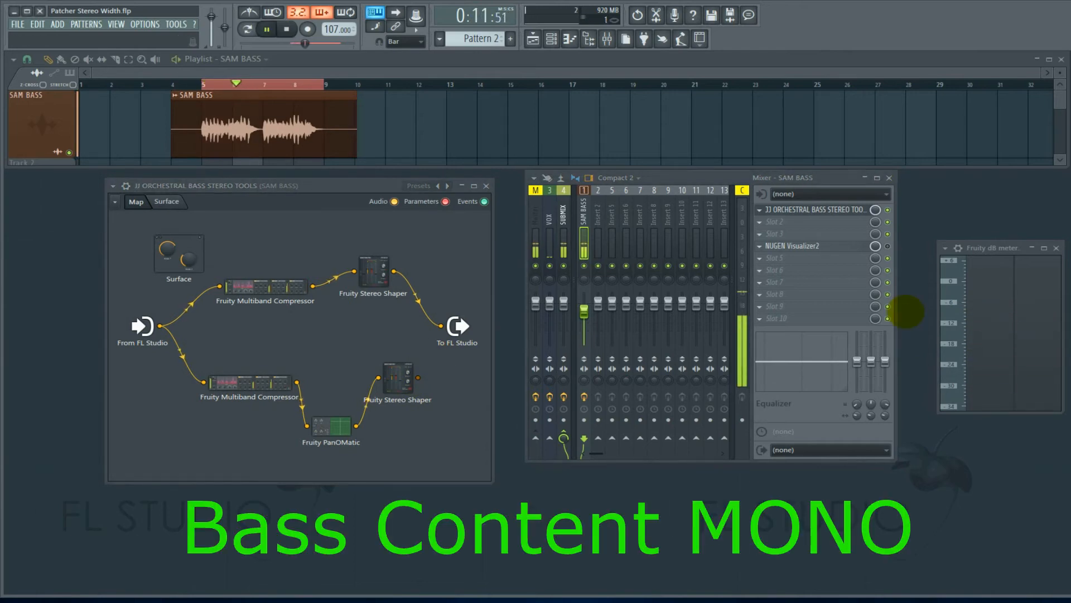
{"action": "key", "text": "space"}
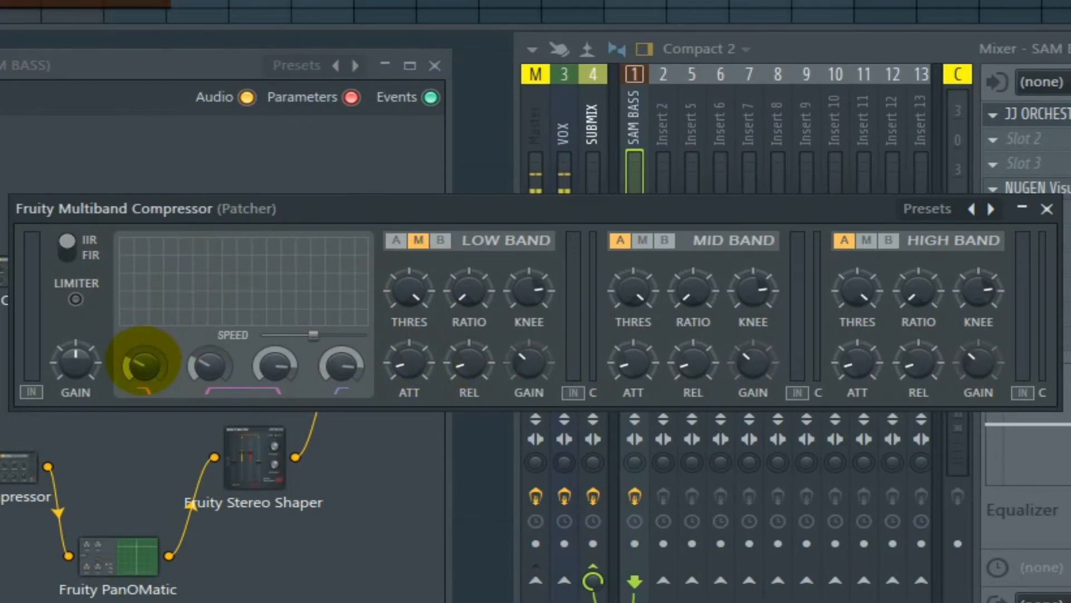
Step: Examine the low crossover and band mute settings of the lower branch's Fruity Multiband Compressor, and close the plugin
{"action": "left_click", "coordinate": [137, 363]}
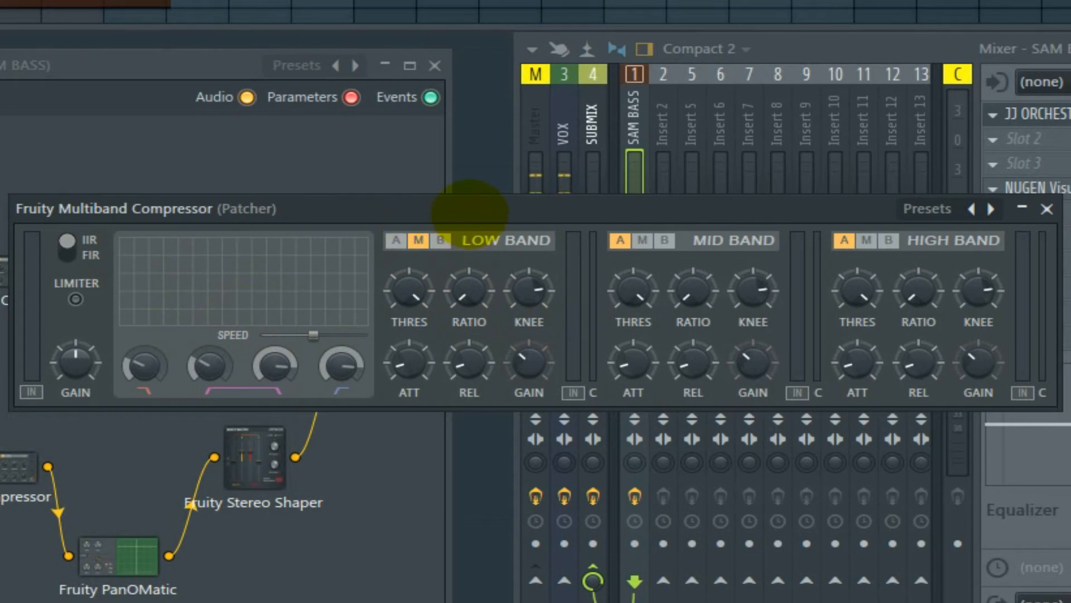
{"action": "left_click_drag", "start_coordinate": [471, 210], "coordinate": [512, 219]}
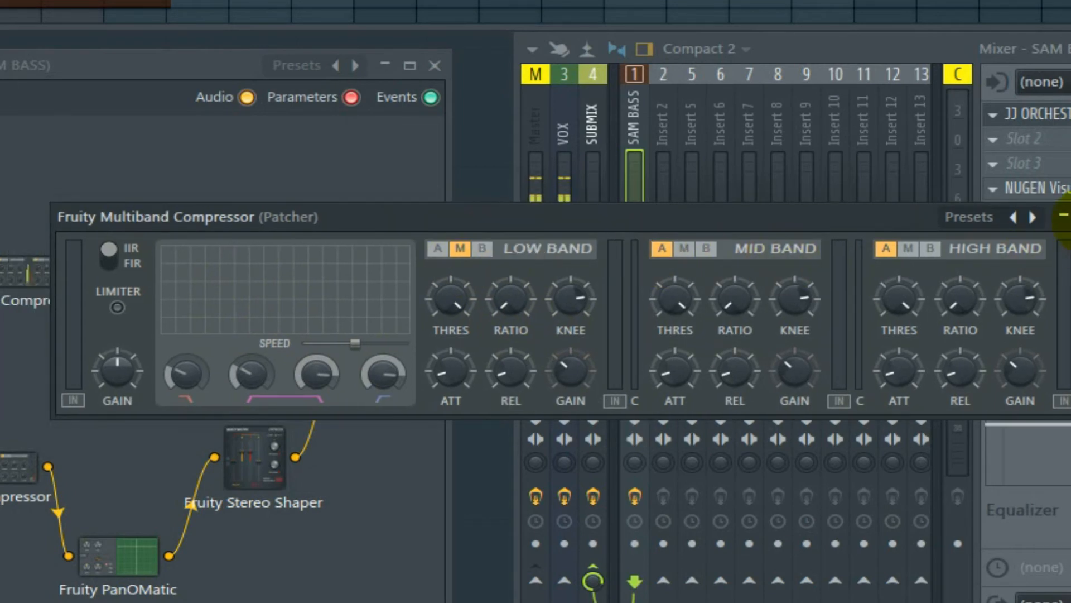
{"action": "left_click", "coordinate": [1063, 215]}
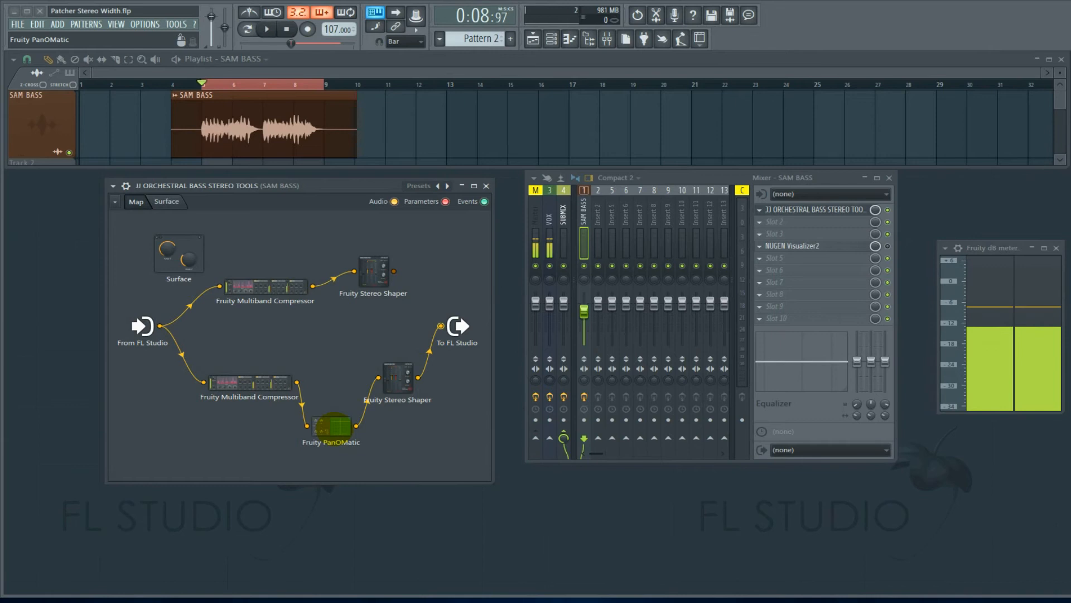
Step: Open the Fruity PanOMatic in the lower branch and nudge its pan
{"action": "double_click", "coordinate": [331, 426]}
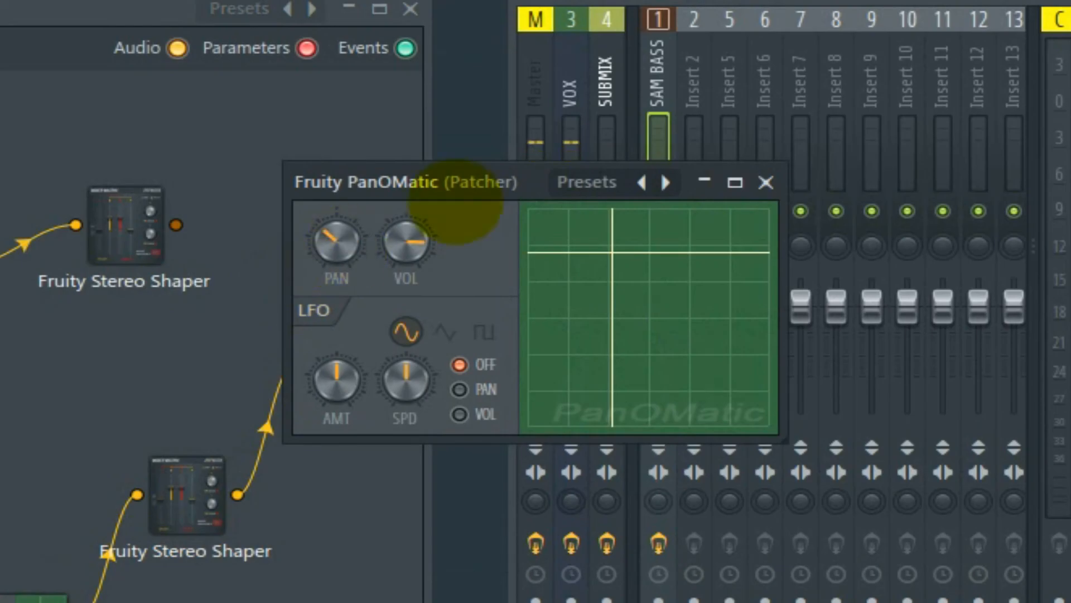
{"action": "left_click_drag", "start_coordinate": [464, 187], "coordinate": [455, 226]}
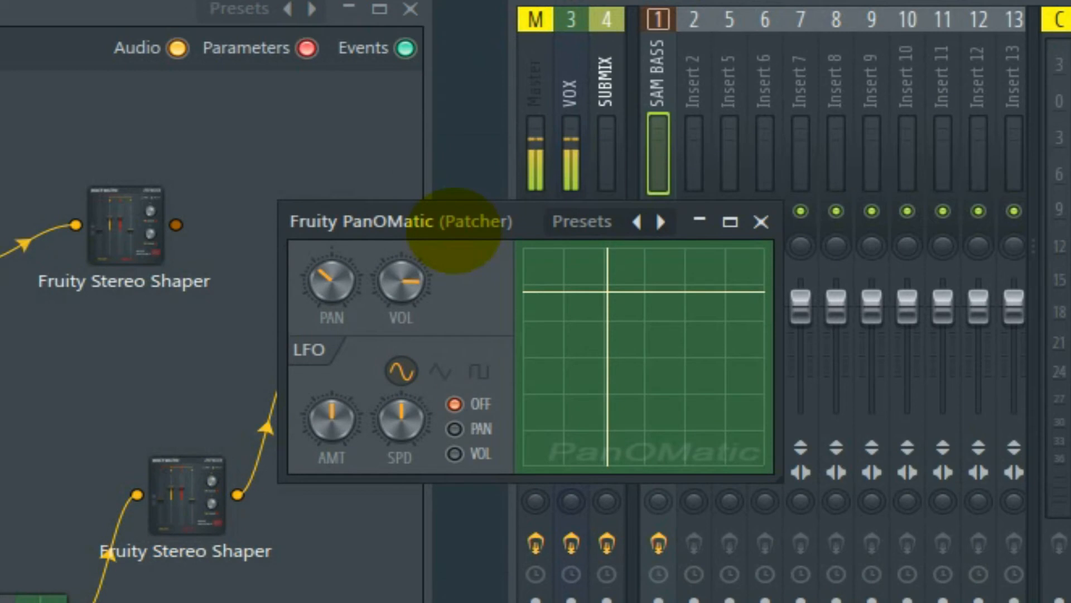
{"action": "left_click", "coordinate": [325, 298]}
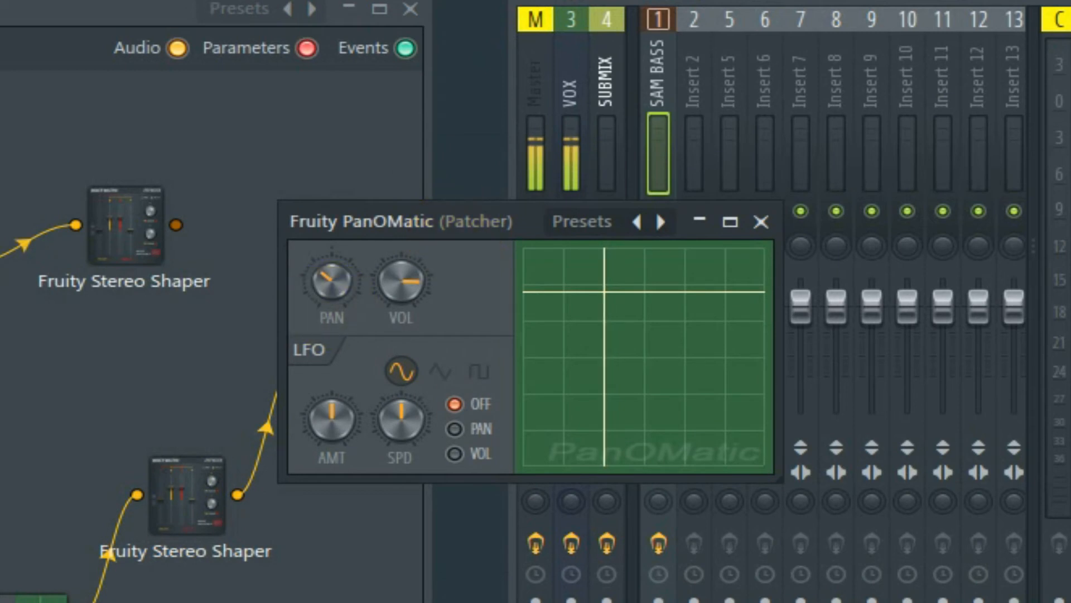
{"action": "left_click", "coordinate": [333, 279]}
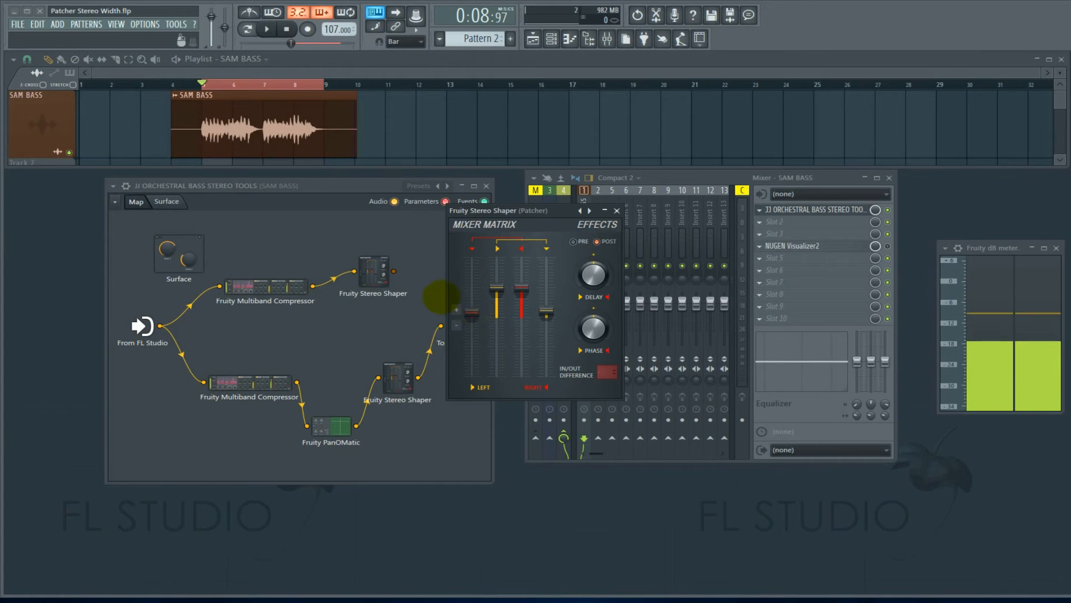
Step: Close the lower branch's Fruity Stereo Shaper and play only the non-mono mids and highs
{"action": "left_click", "coordinate": [617, 211]}
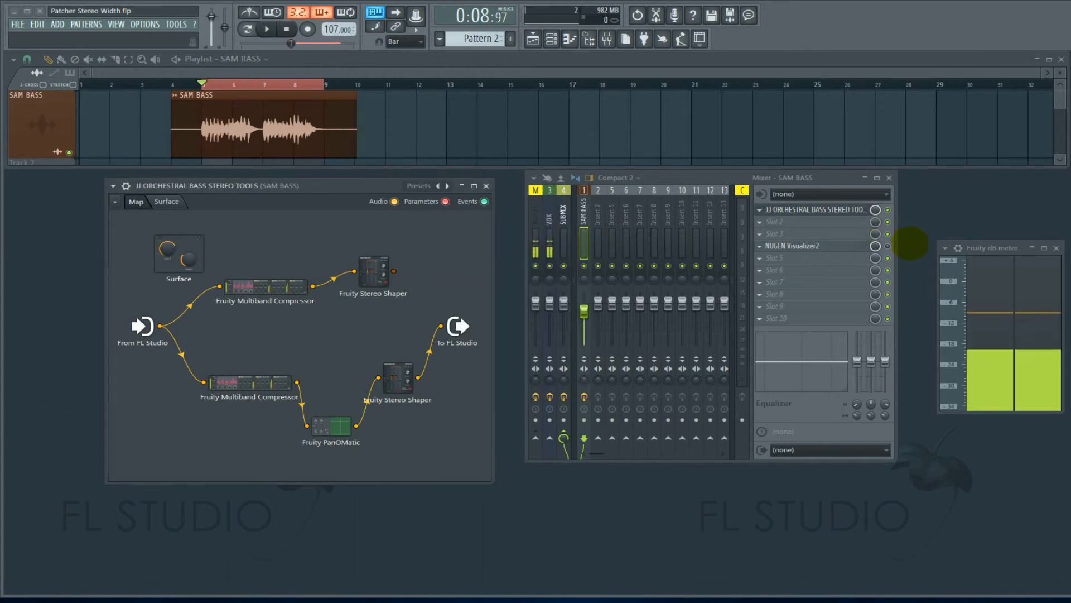
{"action": "key", "text": "space"}
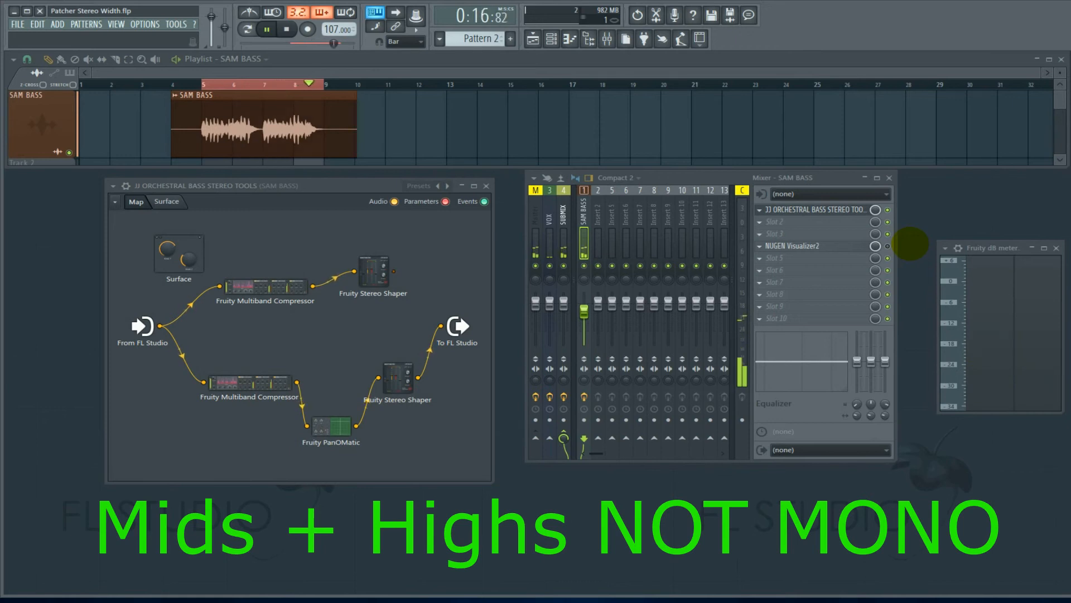
{"action": "key", "text": "space"}
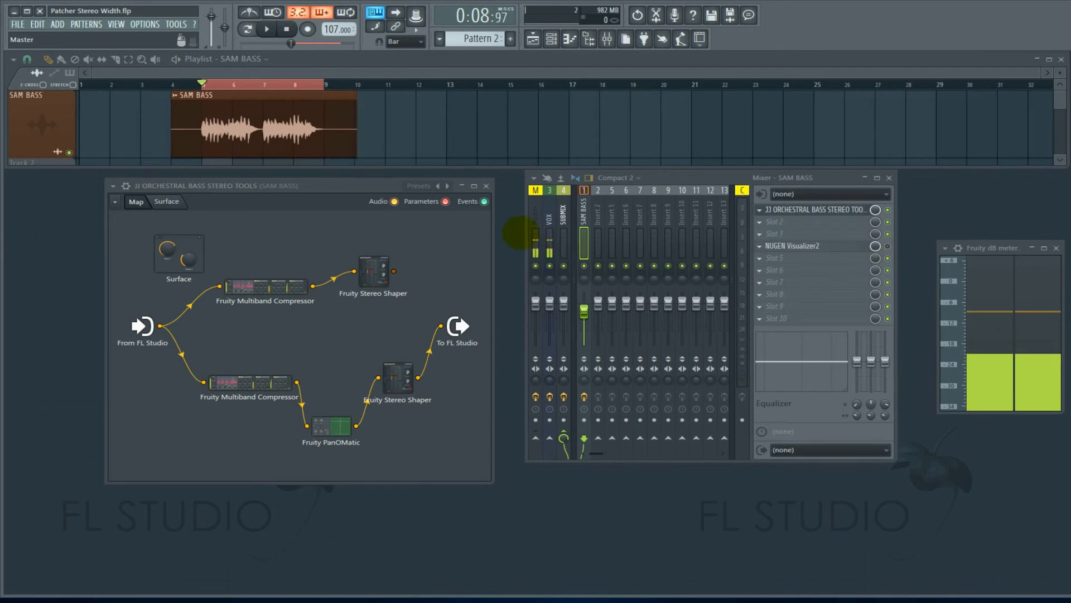
Step: Connect the upper Fruity Stereo Shaper's output to To FL Studio and play the mono bass combined with mids and highs
{"action": "left_click", "coordinate": [538, 246]}
{"action": "left_click_drag", "start_coordinate": [393, 271], "coordinate": [418, 295]}
{"action": "left_click_drag", "start_coordinate": [418, 296], "coordinate": [440, 326]}
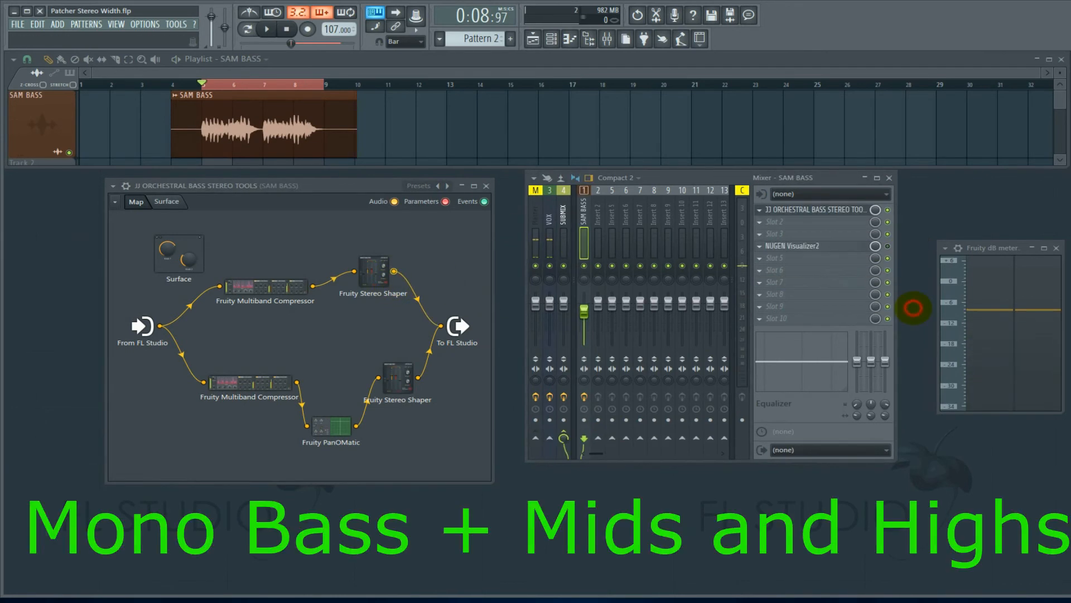
{"action": "key", "text": "space"}
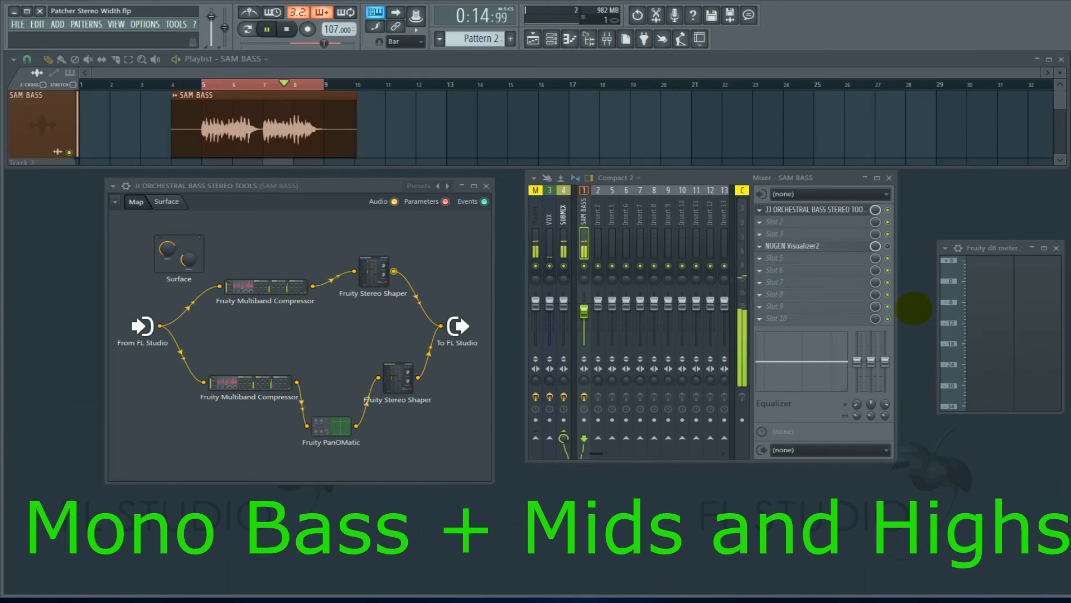
{"action": "key", "text": "space"}
Step: Hide the mixer, move the patcher window clear of NUGEN Visualizer2, and play the bass to examine its stereo field
{"action": "key", "text": "F9"}
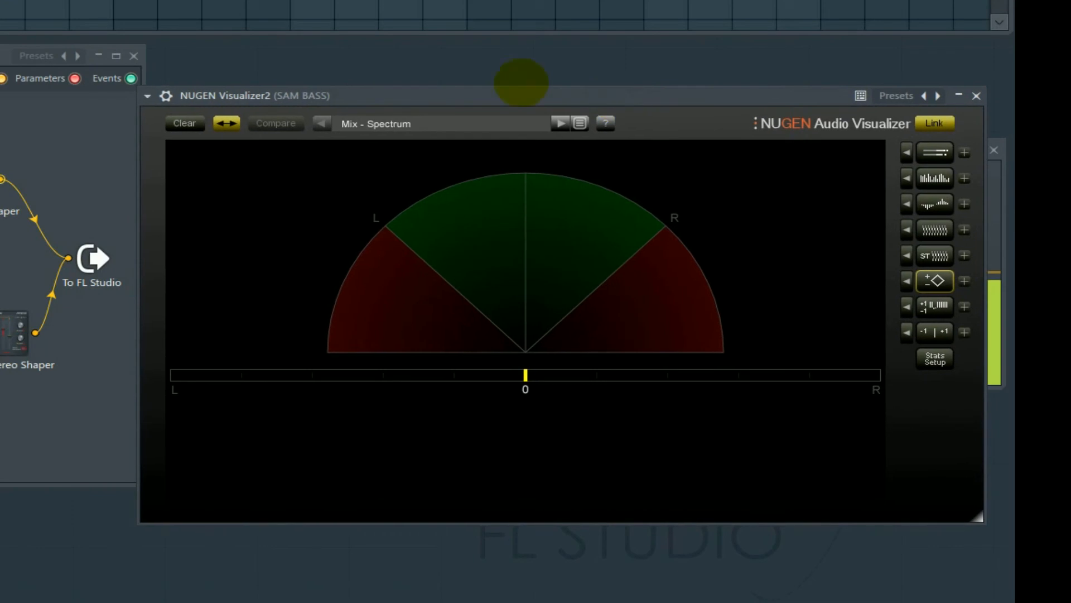
{"action": "left_click_drag", "start_coordinate": [90, 55], "coordinate": [40, 50]}
{"action": "key", "text": "space"}
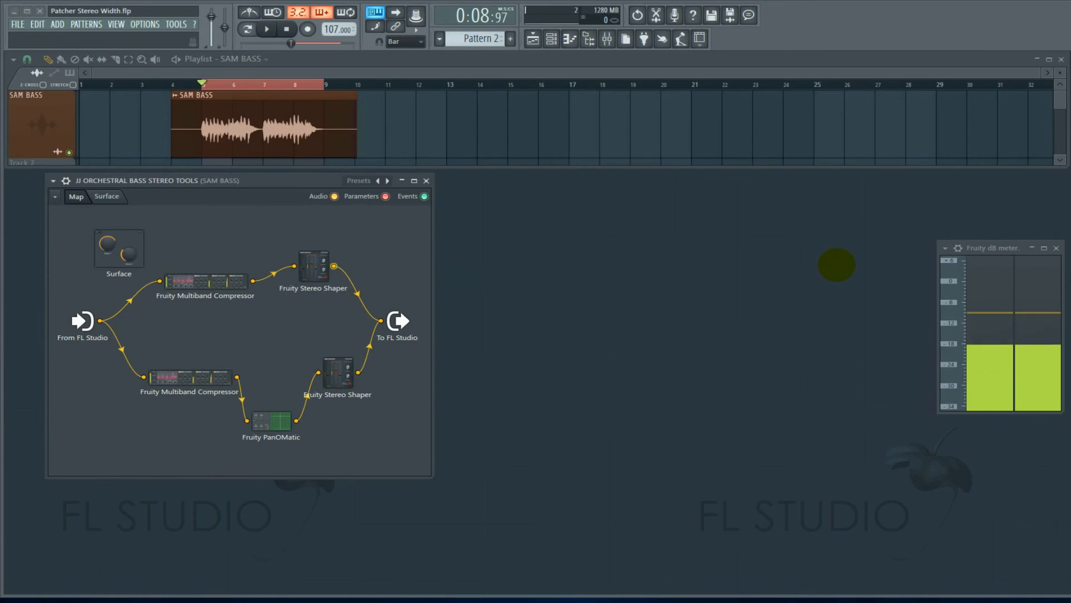
Step: Bypass JJ ORCHESTRAL BASS STEREO TOOLS and NUGEN Visualizer2 on the SAM BASS track, and play the original bass
{"action": "left_click_drag", "start_coordinate": [1070, 296], "coordinate": [638, 198]}
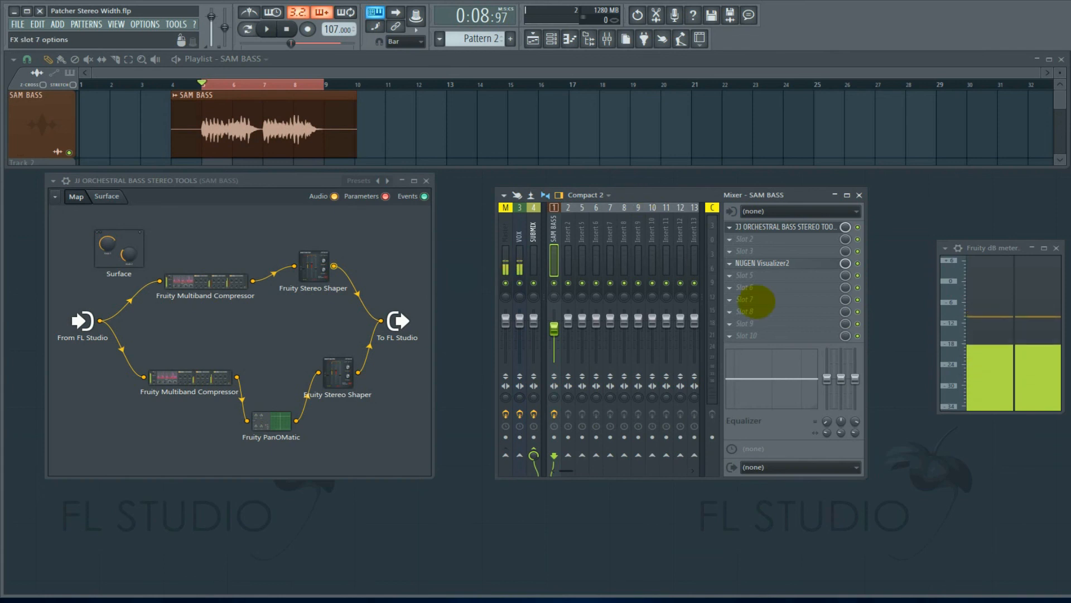
{"action": "left_click", "coordinate": [858, 227]}
{"action": "left_click", "coordinate": [857, 264]}
{"action": "left_click", "coordinate": [906, 305]}
{"action": "key", "text": "space"}
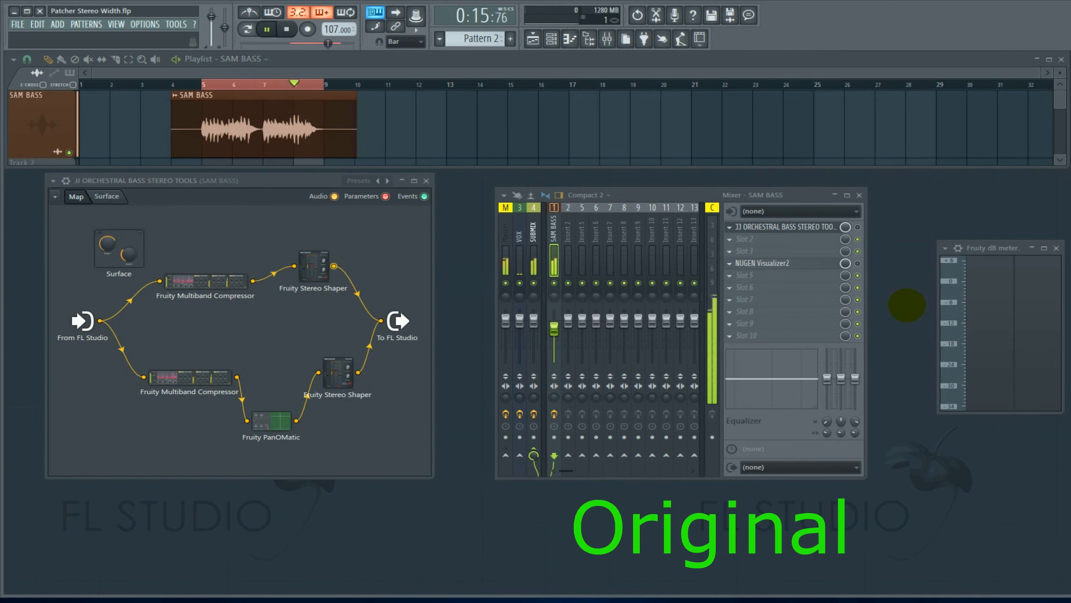
{"action": "key", "text": "space"}
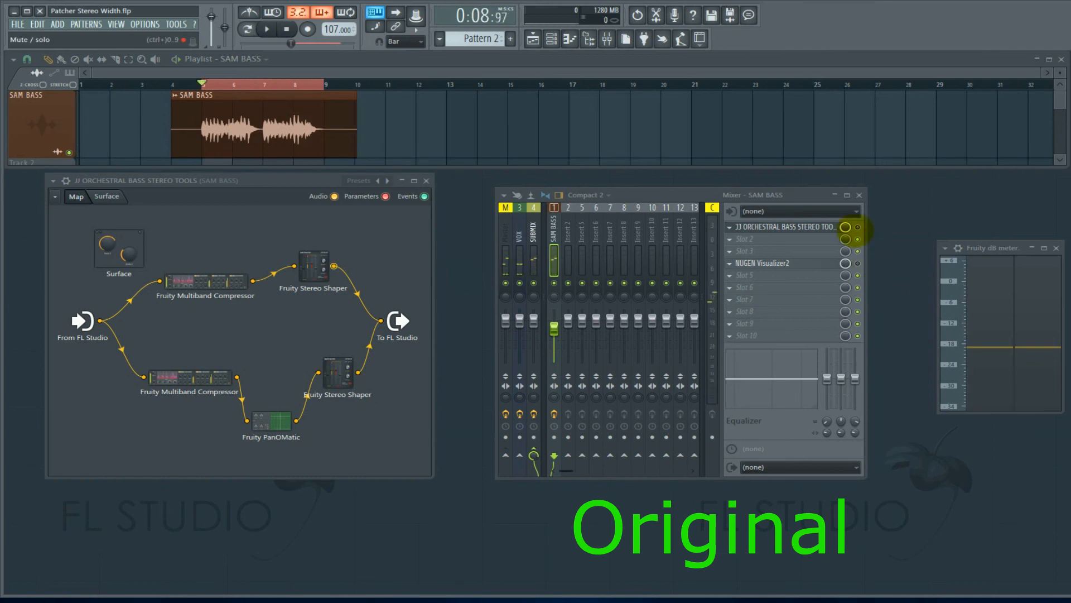
Step: Re-enable the JJ ORCHESTRAL BASS STEREO TOOLS patcher and play the processed bass for comparison
{"action": "left_click", "coordinate": [858, 226]}
{"action": "key", "text": "space"}
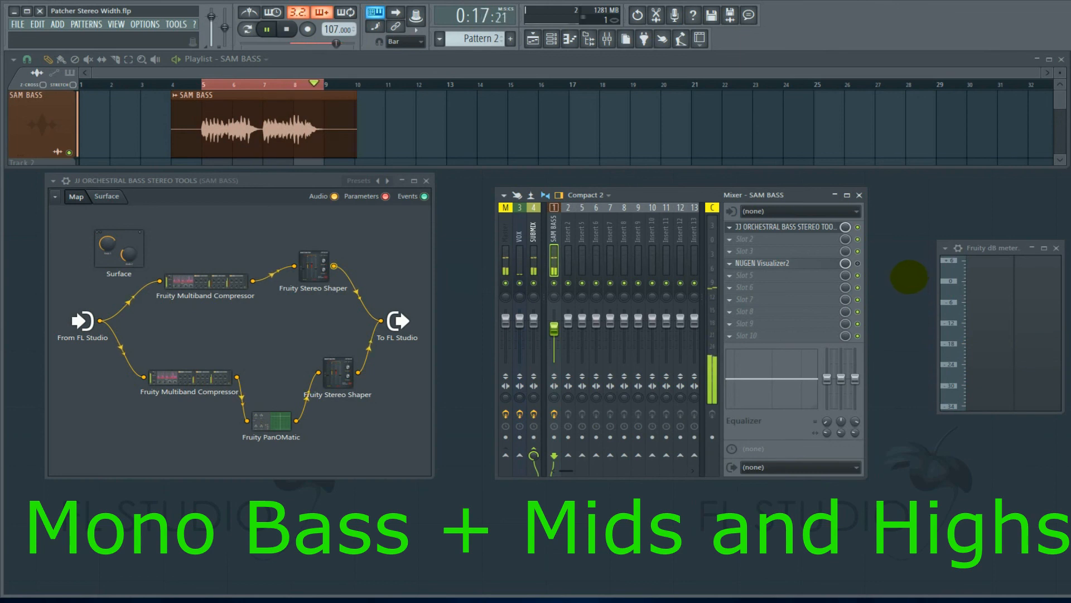
{"action": "key", "text": "space"}
Step: Play the SAM BASS track with the stereo tools patcher bypassed and its stereo separation set to 100% merged
{"action": "left_click", "coordinate": [858, 228]}
{"action": "left_click_drag", "start_coordinate": [554, 398], "coordinate": [554, 352]}
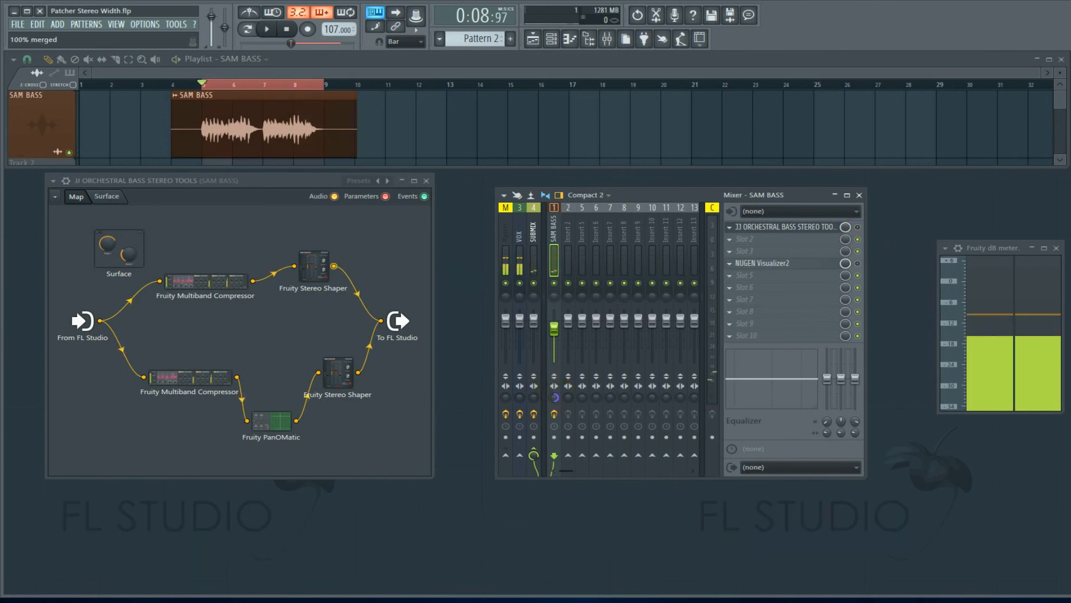
{"action": "key", "text": "space"}
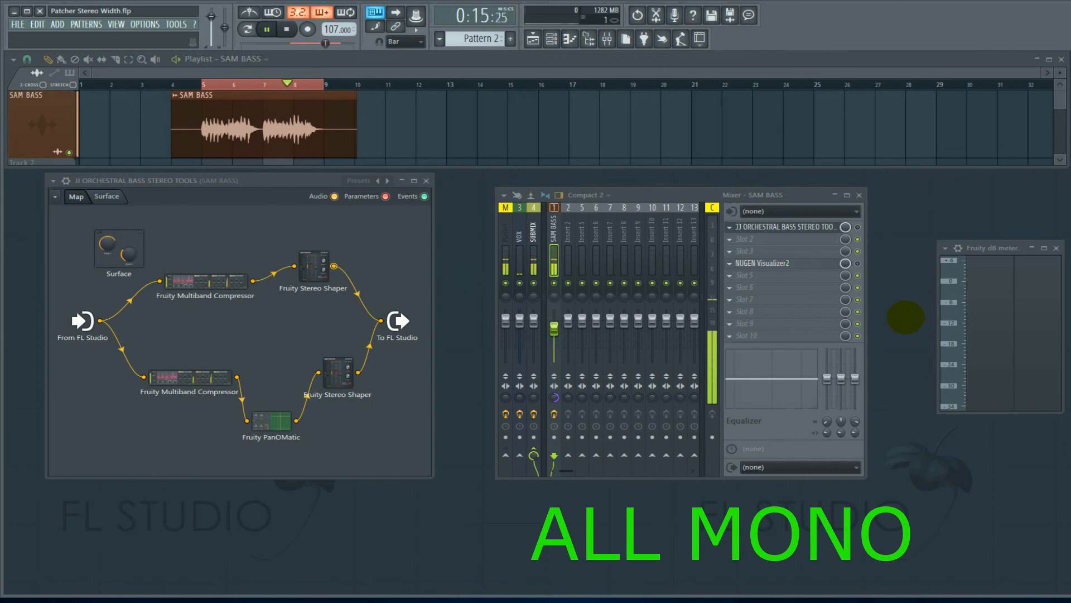
{"action": "key", "text": "space"}
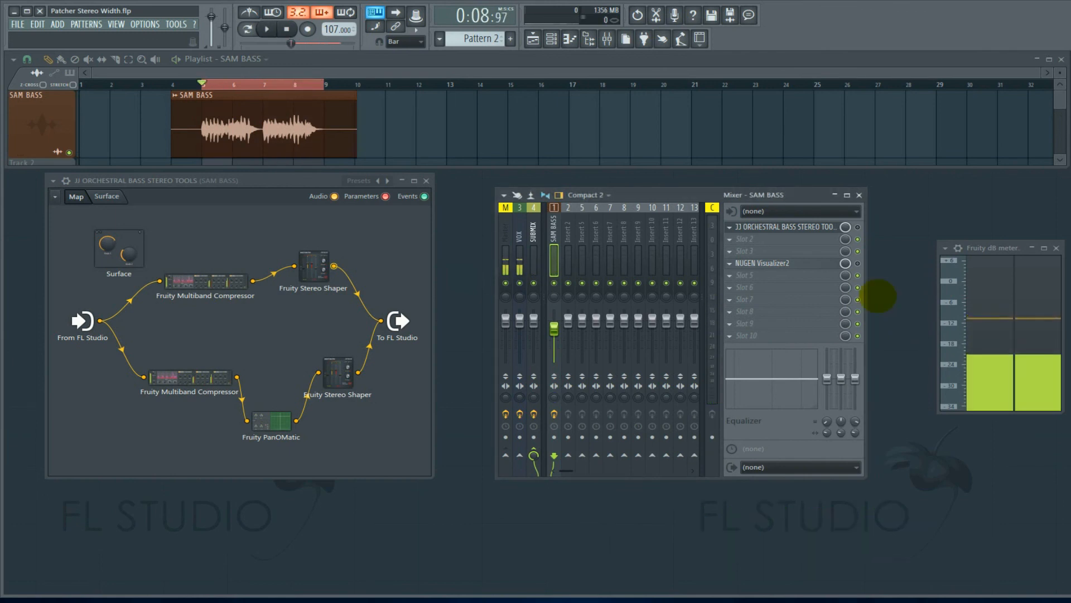